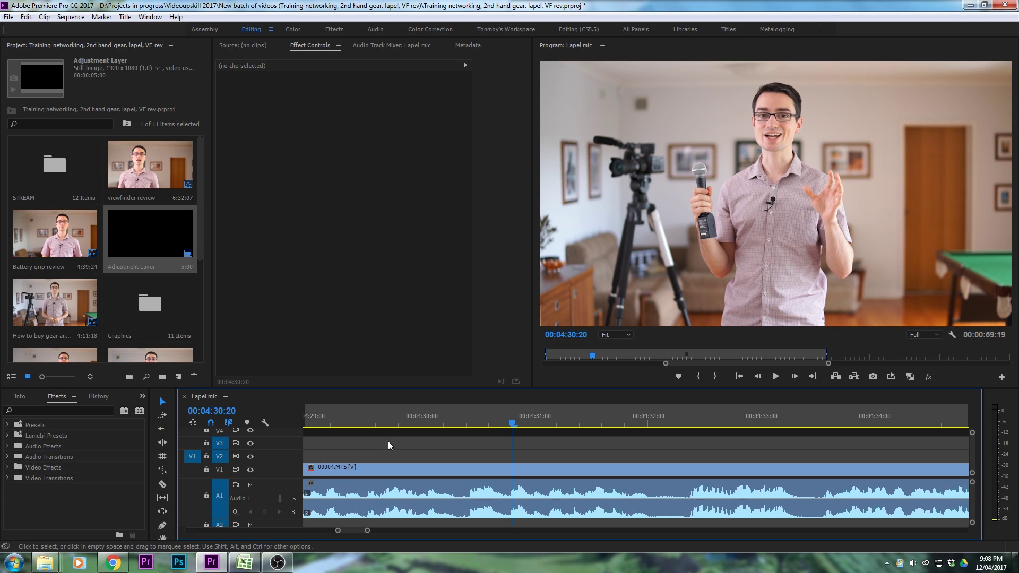
Find RGB Curves, drop it onto the V1 interview clip, and select the clip to show its curves.
click(62, 408)
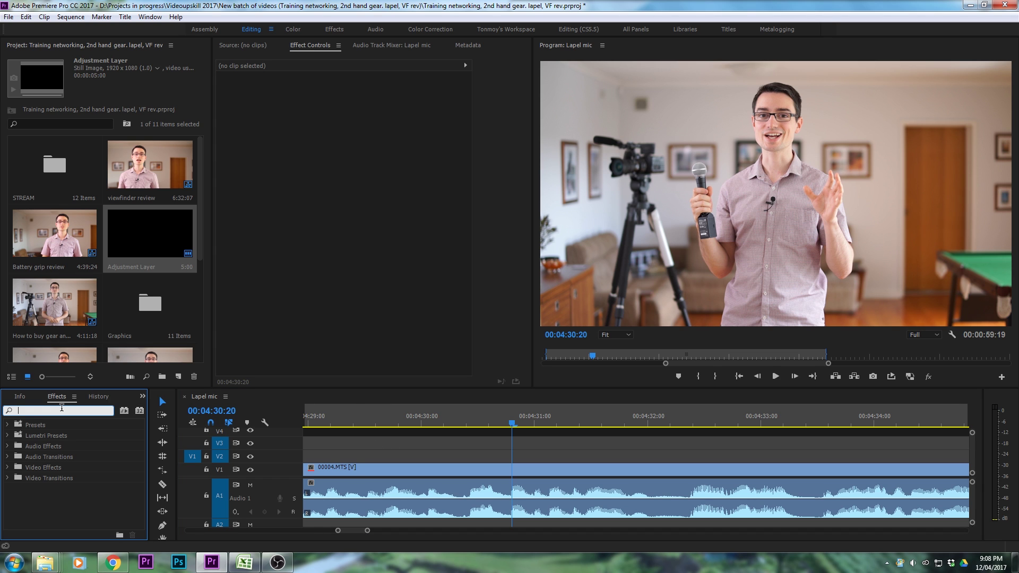
text(r)
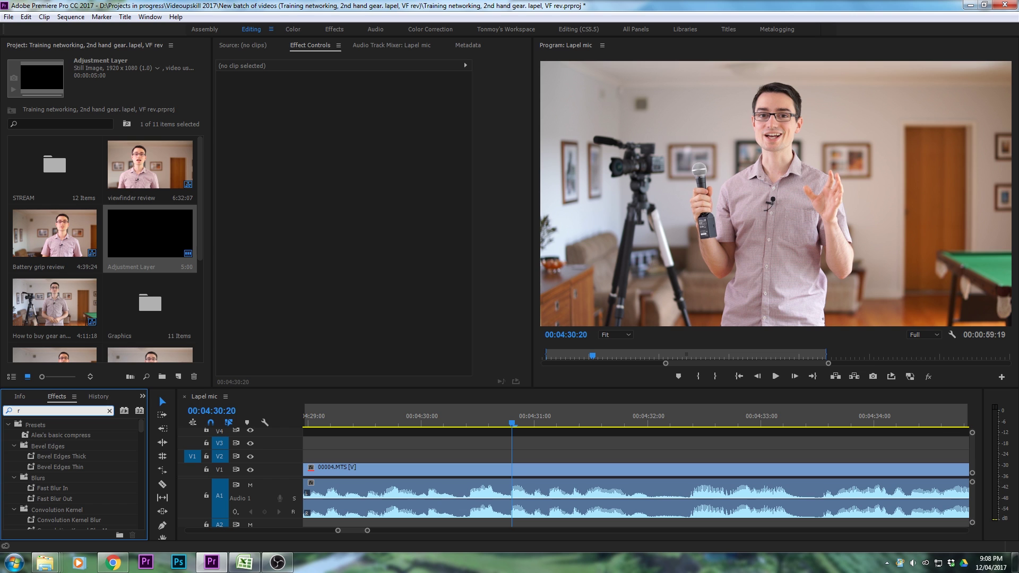
text(gb)
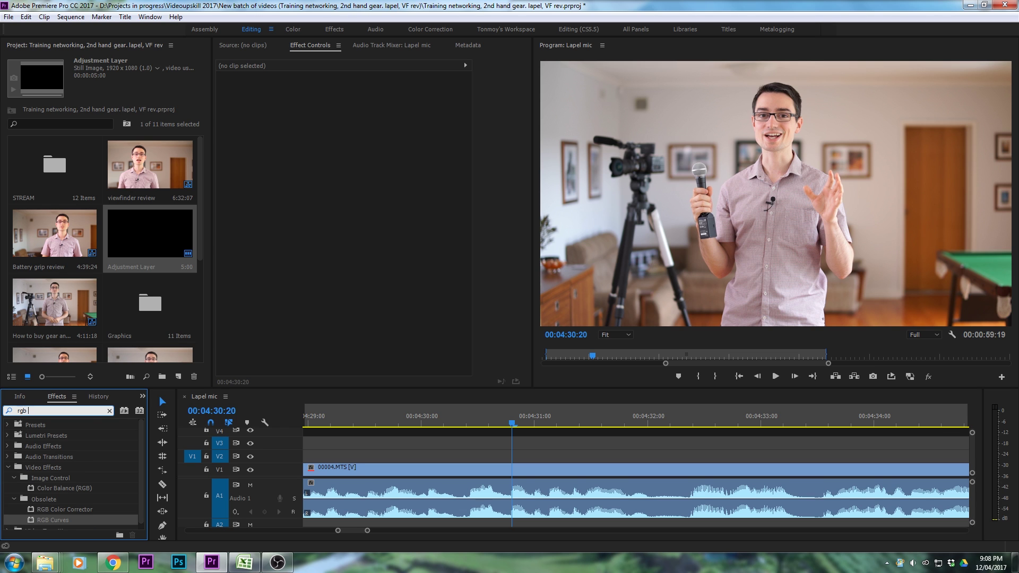
drag(52, 520, 423, 466)
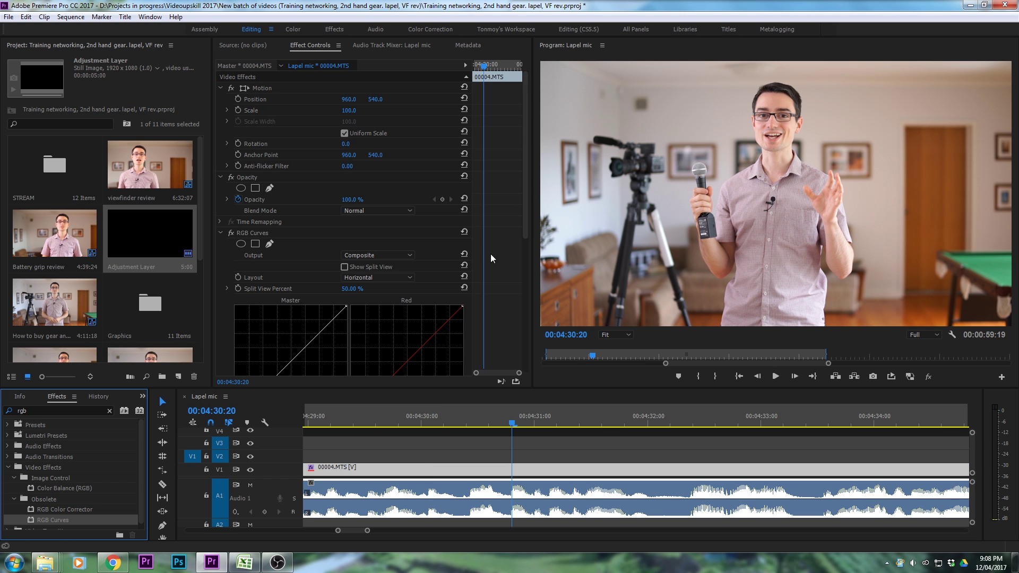
click(527, 168)
drag(527, 167, 517, 319)
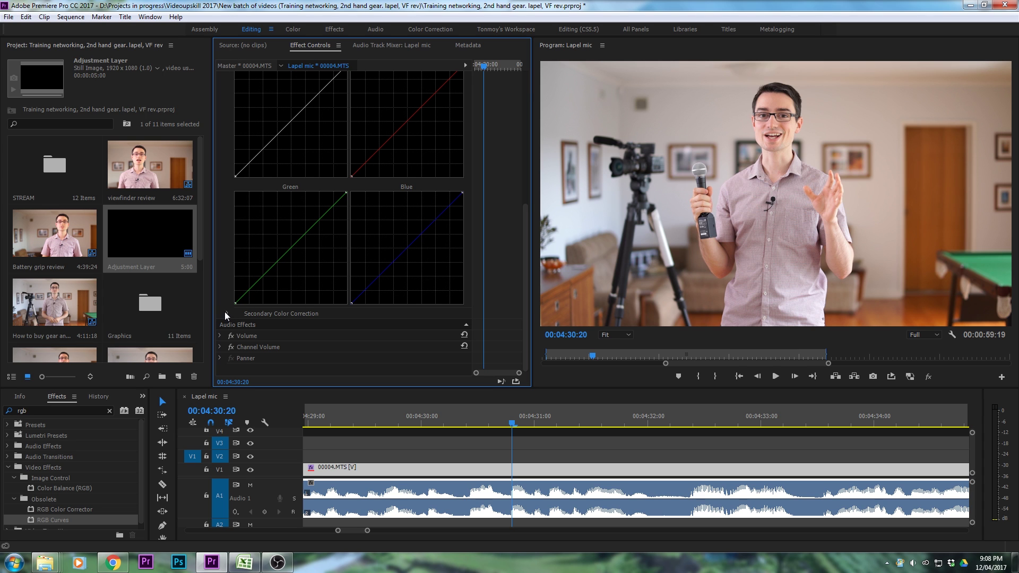
Under Secondary Color Correction, set Center to the presenter's sampled skin tone, then preview and hide the mask.
click(228, 314)
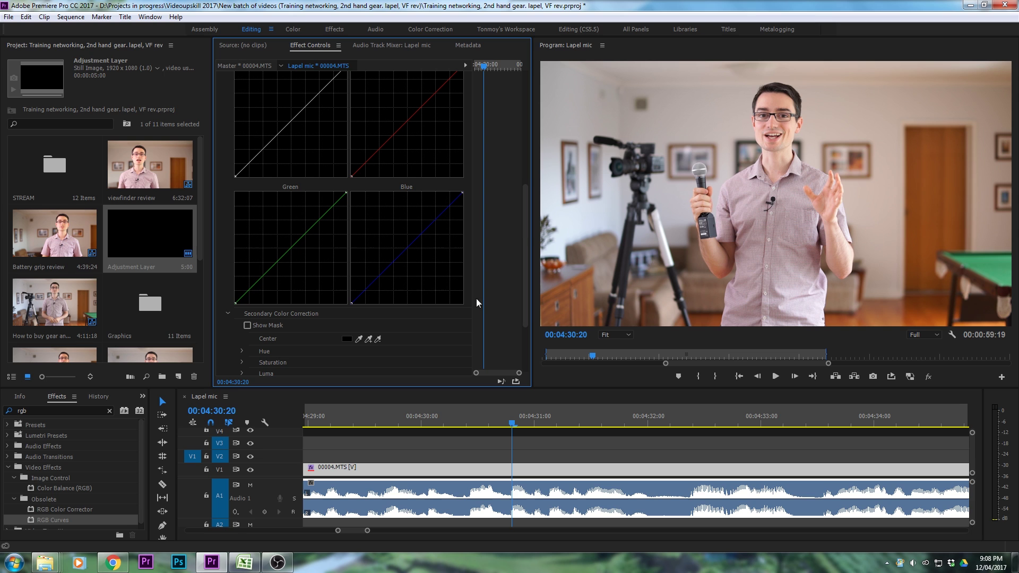
click(369, 338)
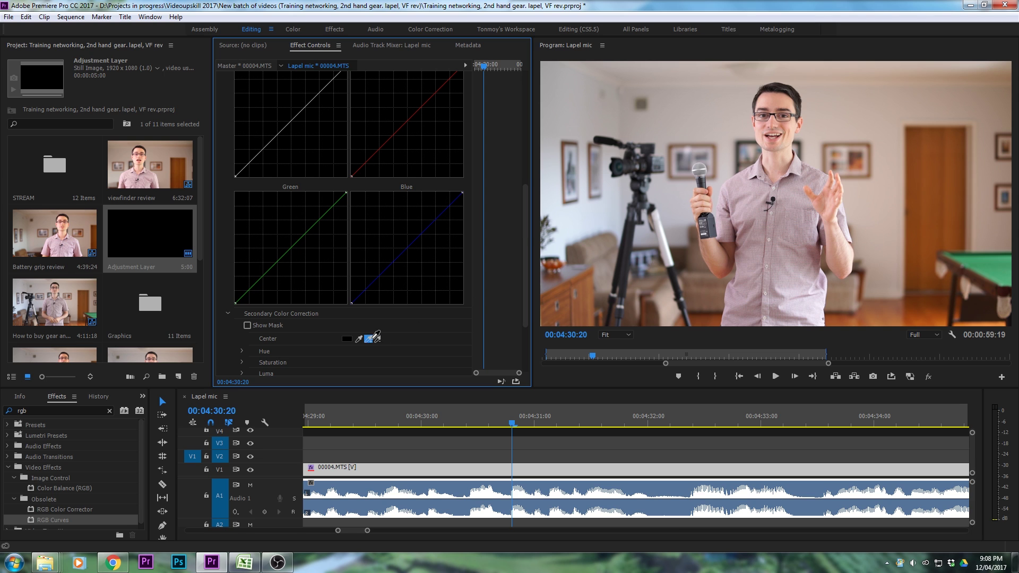
click(793, 124)
click(248, 324)
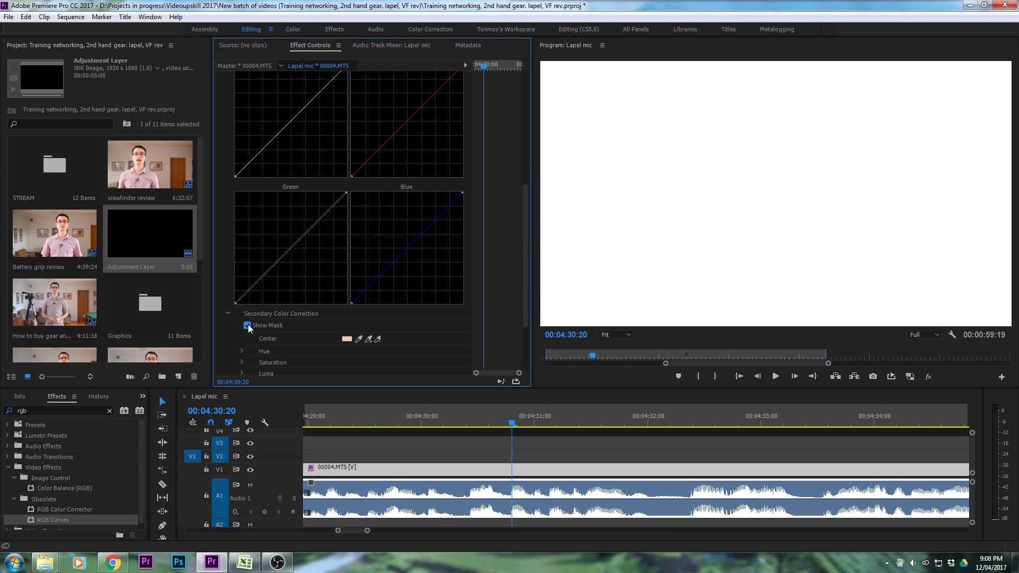
click(248, 324)
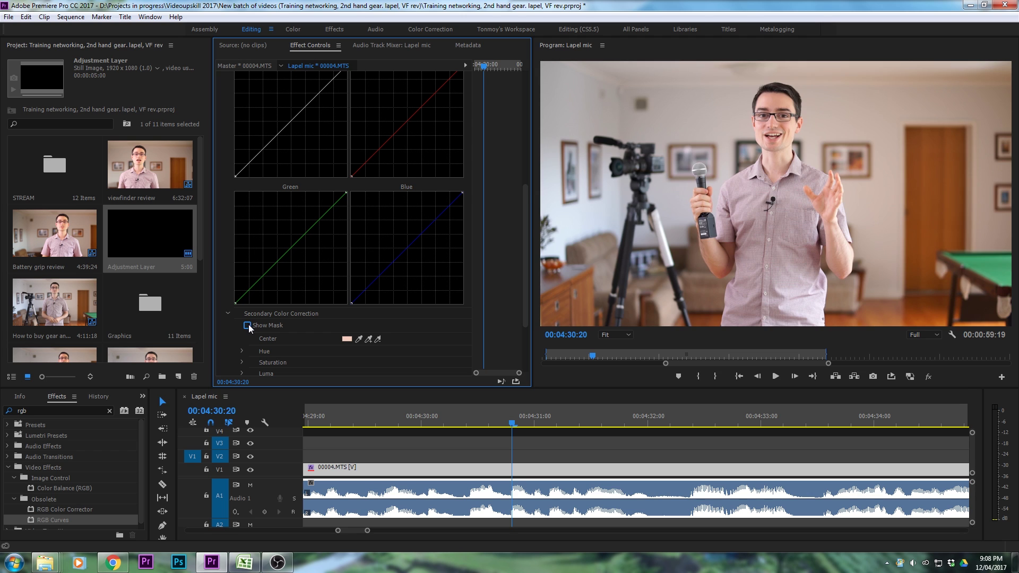
Resample the Center colour from the presenter's face and turn on Show Mask.
click(360, 339)
click(788, 122)
click(247, 325)
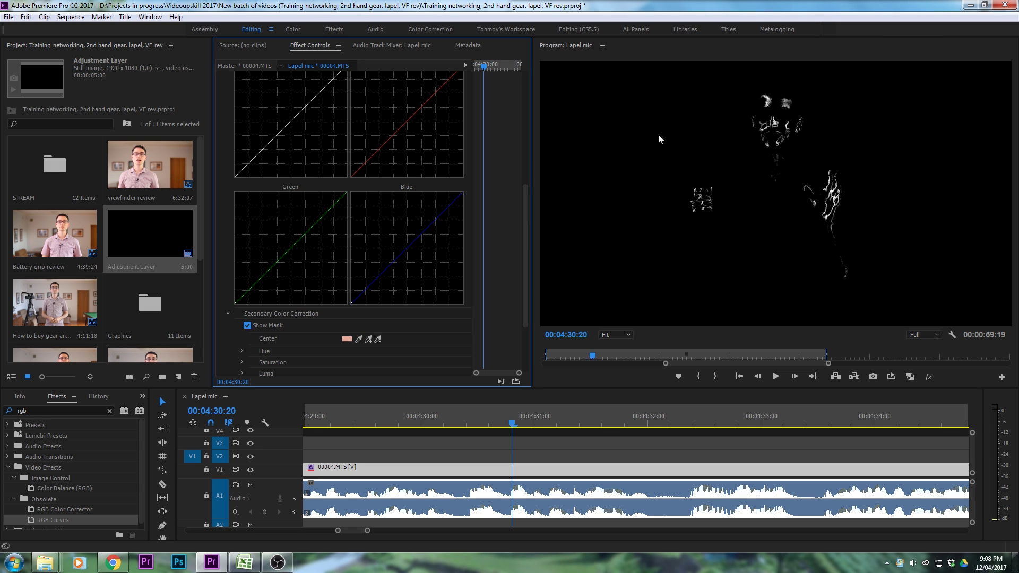
Add more face and hand skin shades to the mask with the + eyedropper.
click(370, 338)
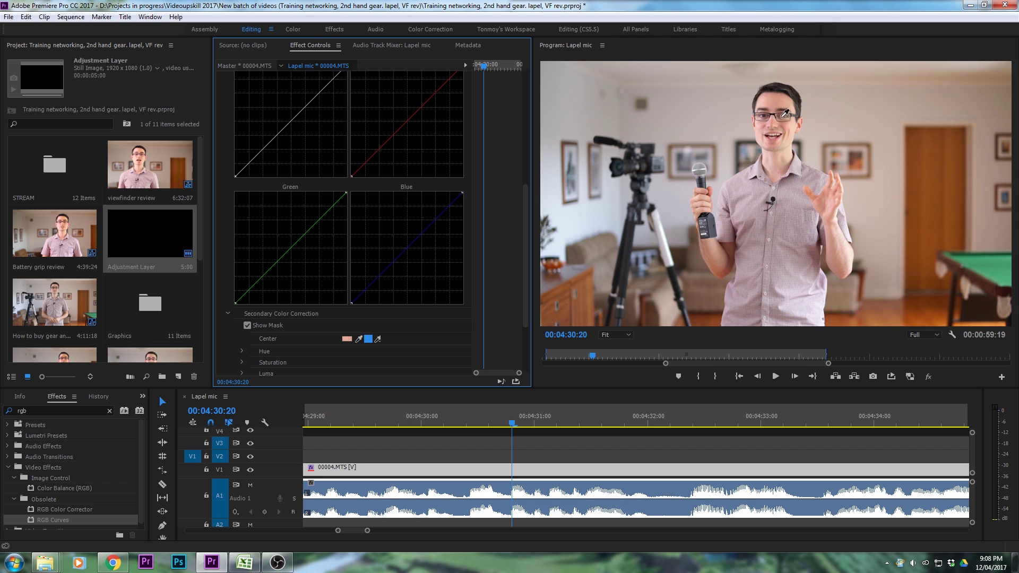
click(780, 100)
click(758, 99)
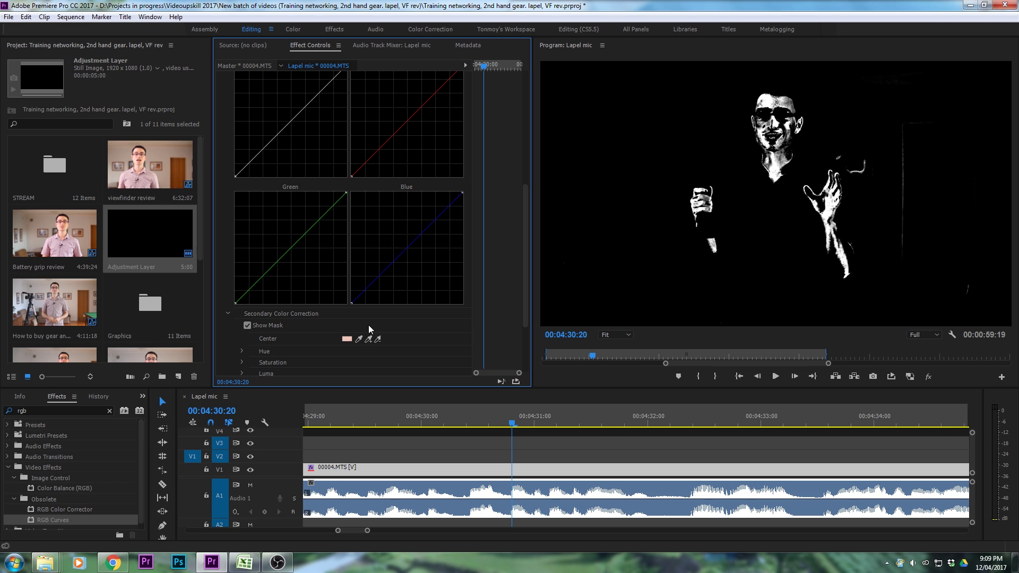
click(371, 338)
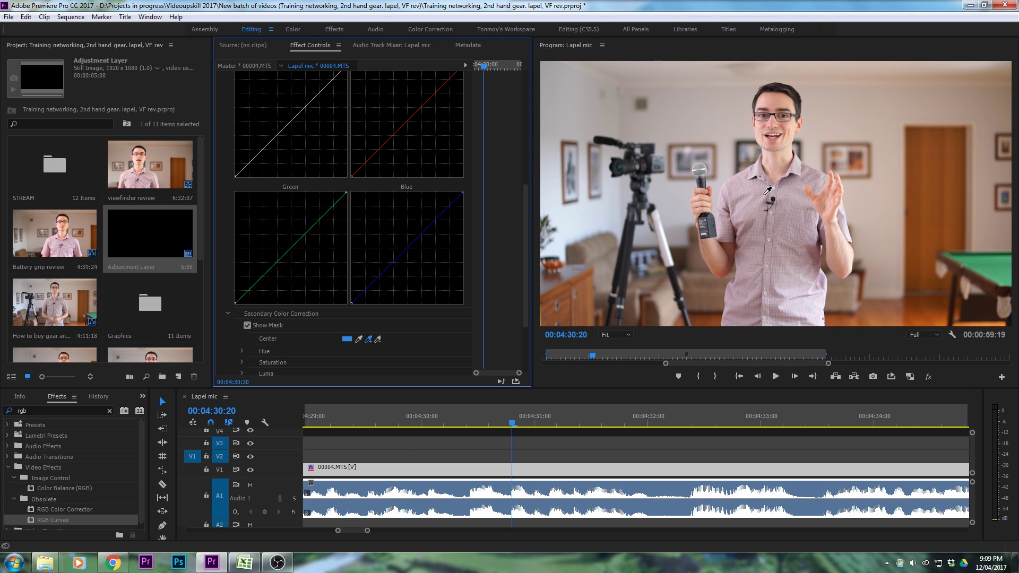
click(791, 151)
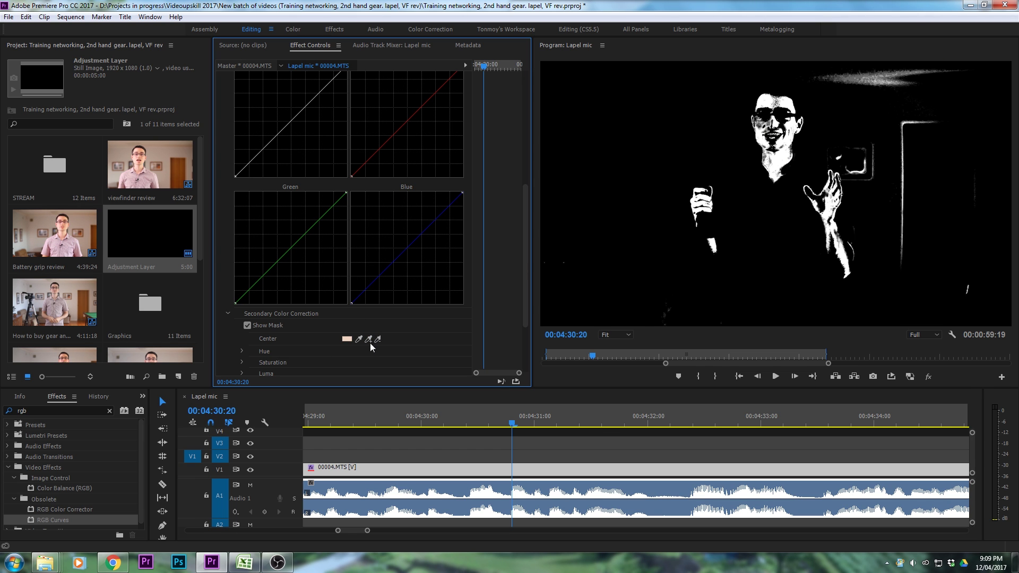
click(375, 337)
click(771, 169)
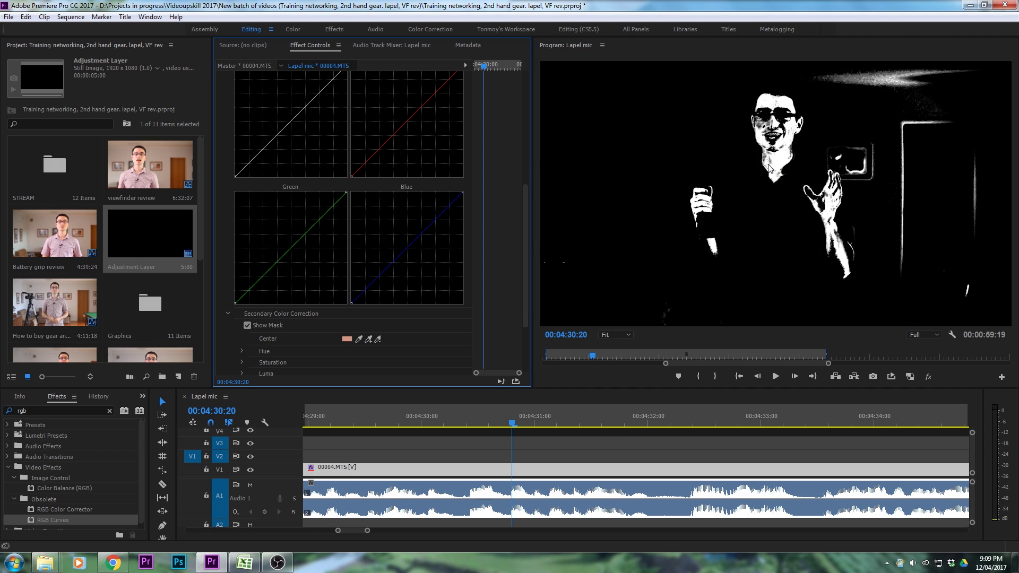
scroll(528, 215, down, 3)
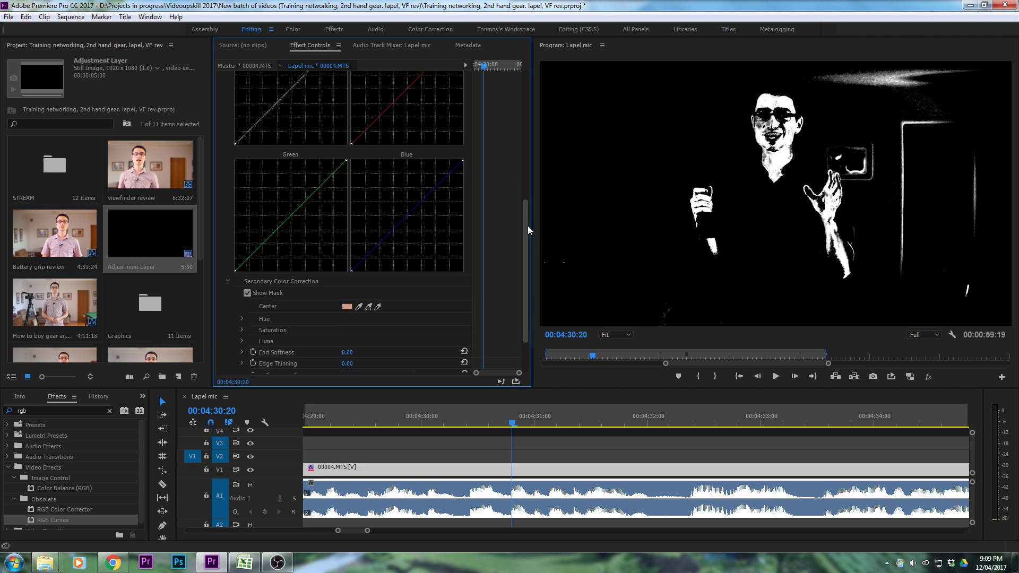
Set End Softness to 2.00 and Edge Thinning to 8.00, then turn off Show Mask.
drag(348, 293, 363, 293)
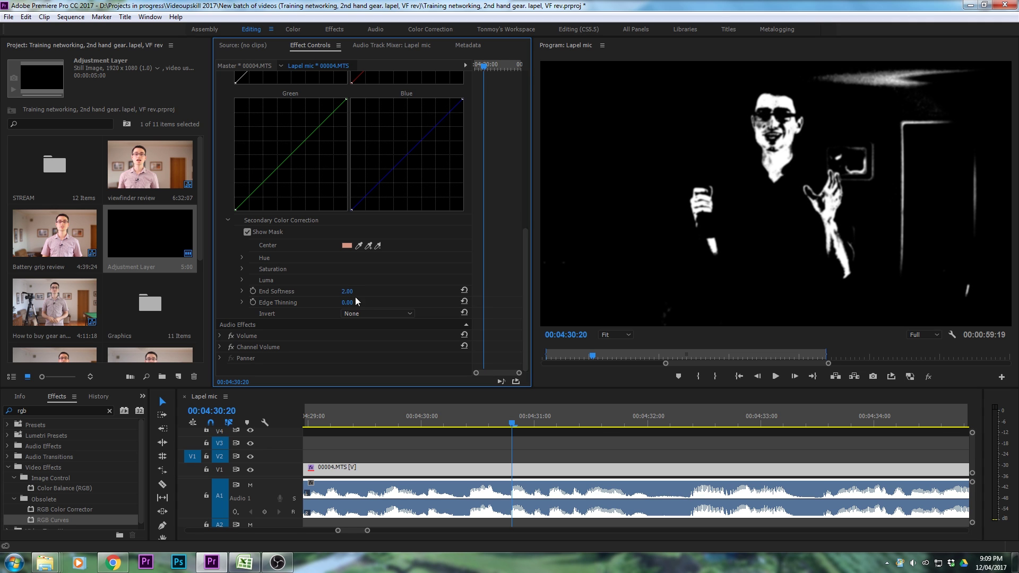
drag(351, 303, 355, 304)
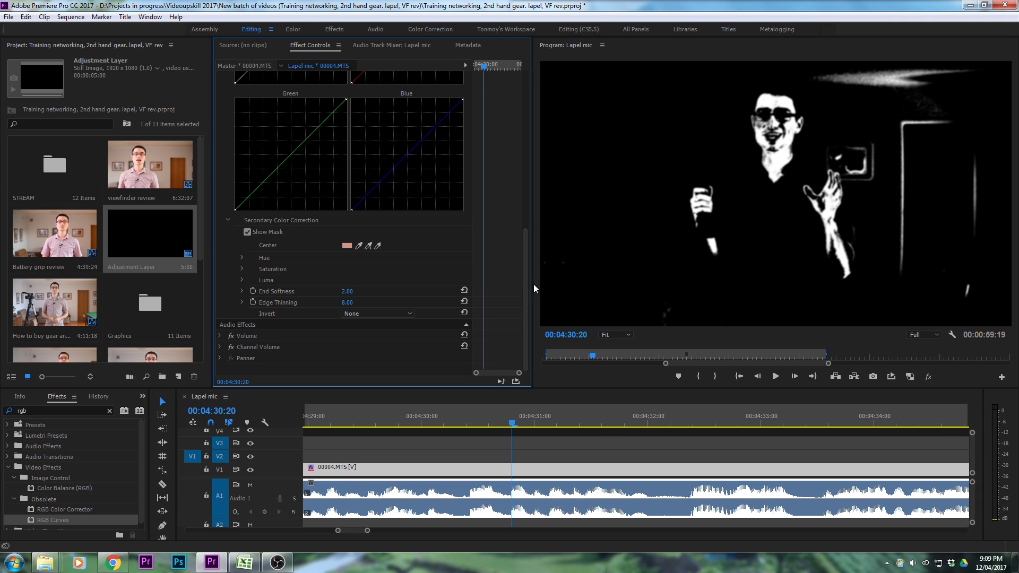
click(247, 231)
drag(522, 258, 526, 177)
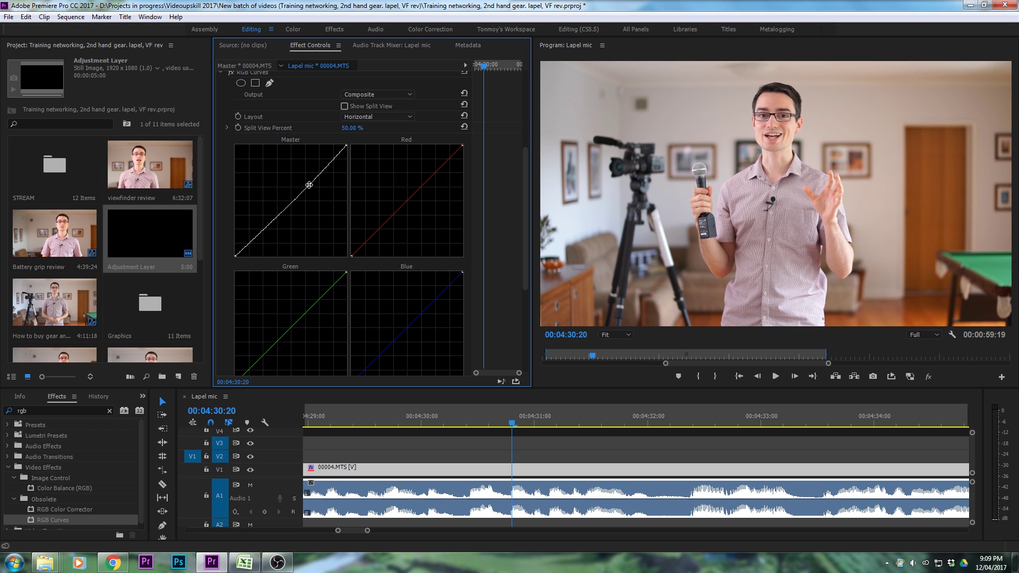
drag(308, 185, 303, 184)
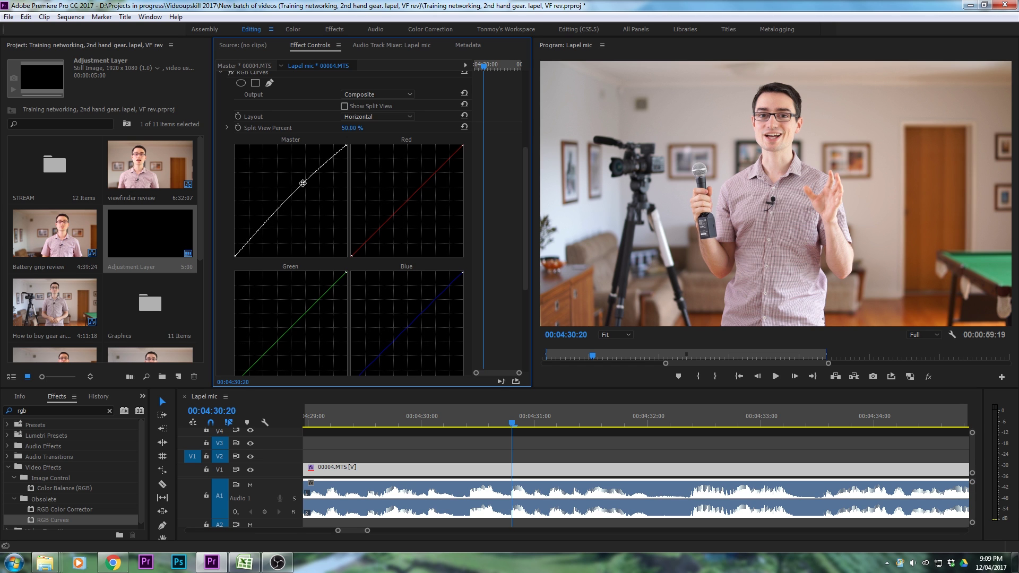
drag(303, 183, 303, 182)
key(ctrl+z)
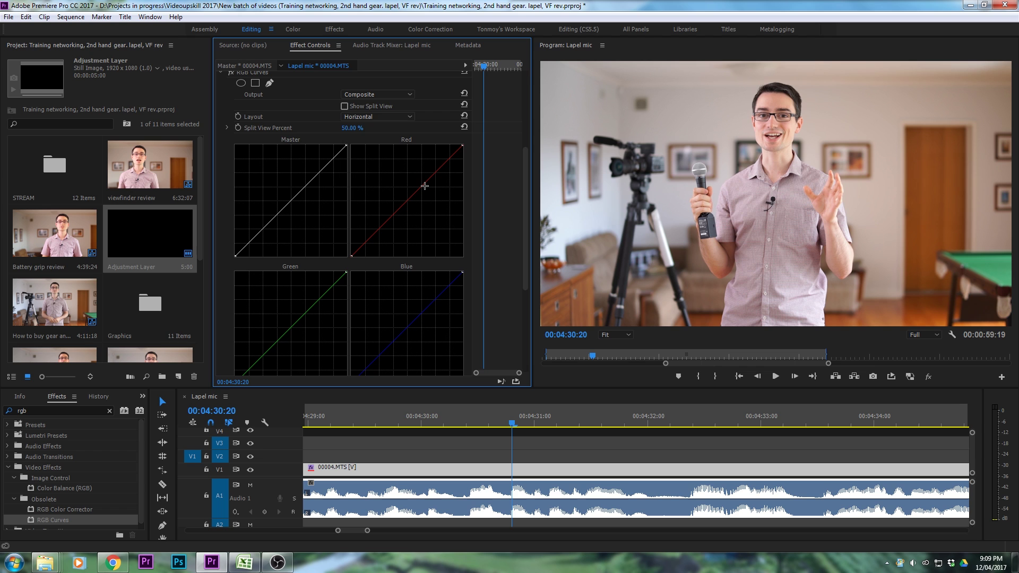
drag(421, 187, 417, 186)
mouse_move(416, 182)
mouse_down()
mouse_move(400, 177)
mouse_move(421, 197)
mouse_move(412, 193)
mouse_up()
drag(413, 193, 469, 199)
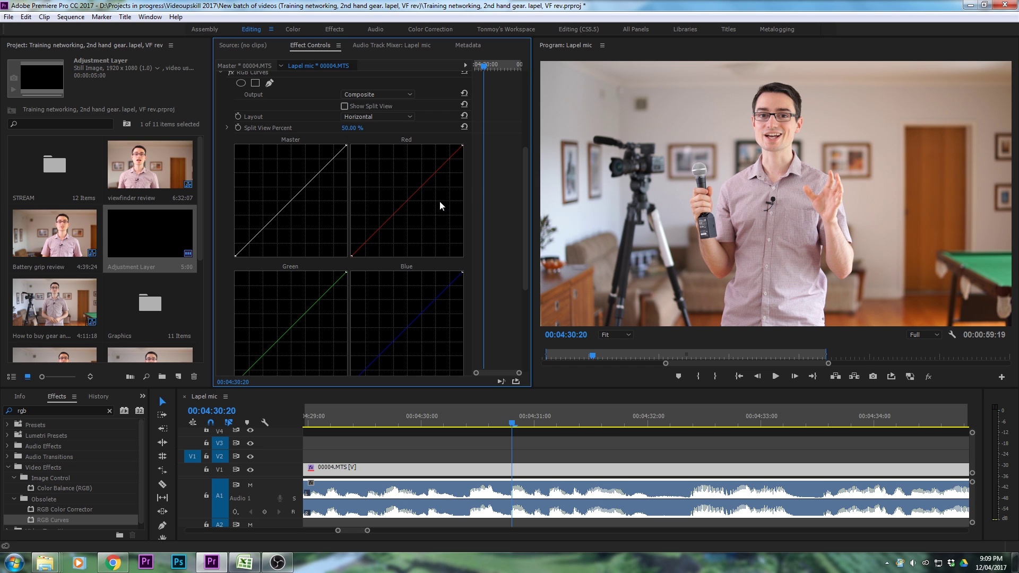